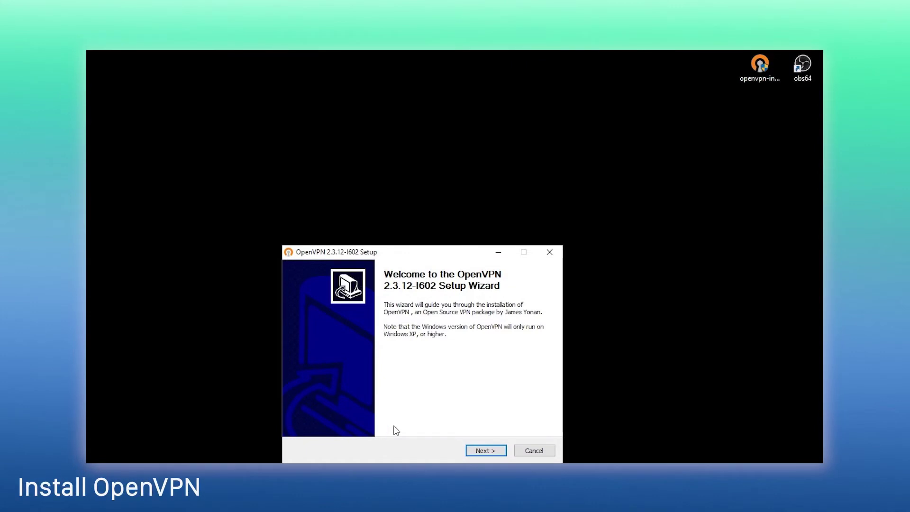
# Step: Accept the licence and add OpenSSL Utilities and RSA Certificate Management Scripts to the components
pyautogui.click(504, 451)
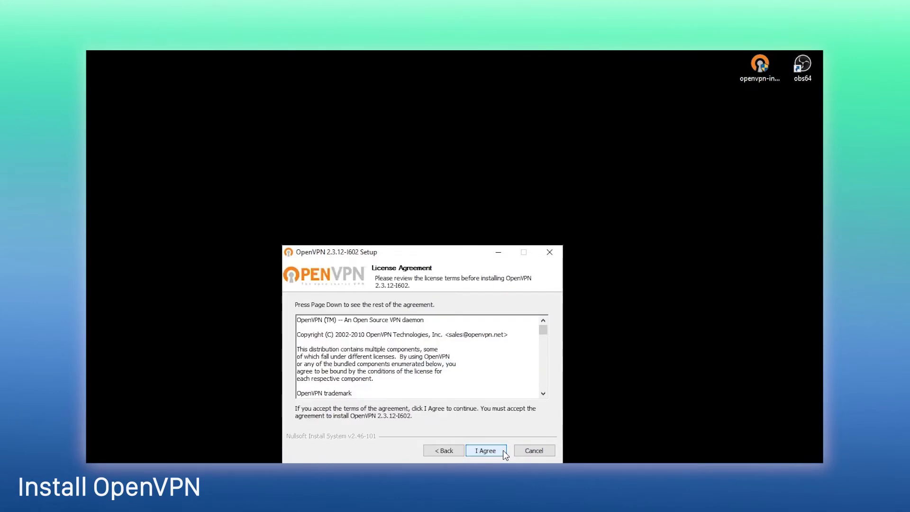
pyautogui.click(487, 451)
pyautogui.moveTo(541, 353); pyautogui.dragTo(543, 363)
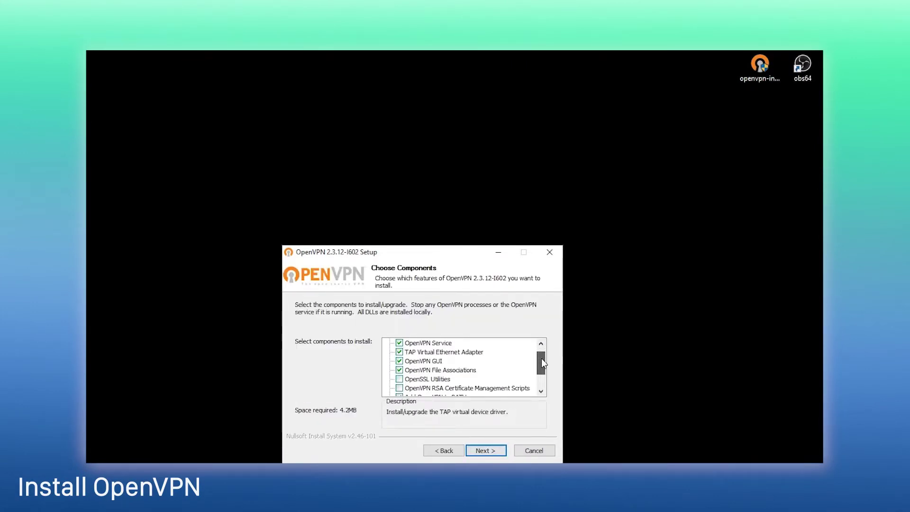
pyautogui.click(399, 379)
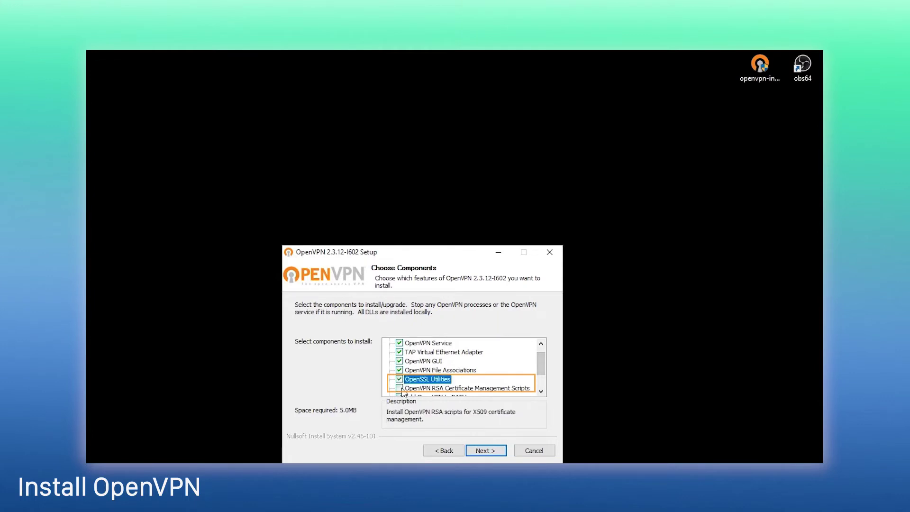
pyautogui.click(401, 389)
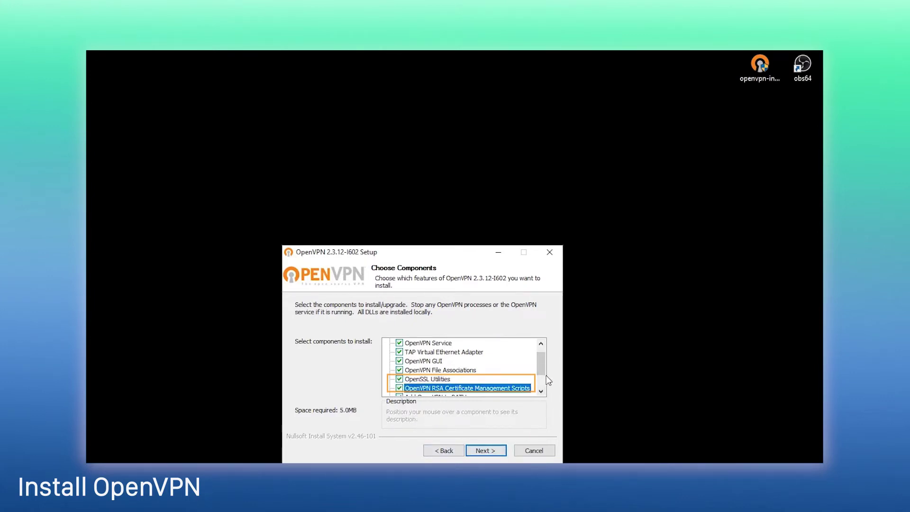
pyautogui.moveTo(542, 364); pyautogui.dragTo(541, 379)
# Step: Install OpenVPN into D:\OpenVPN and finish the setup wizard
pyautogui.click(502, 452)
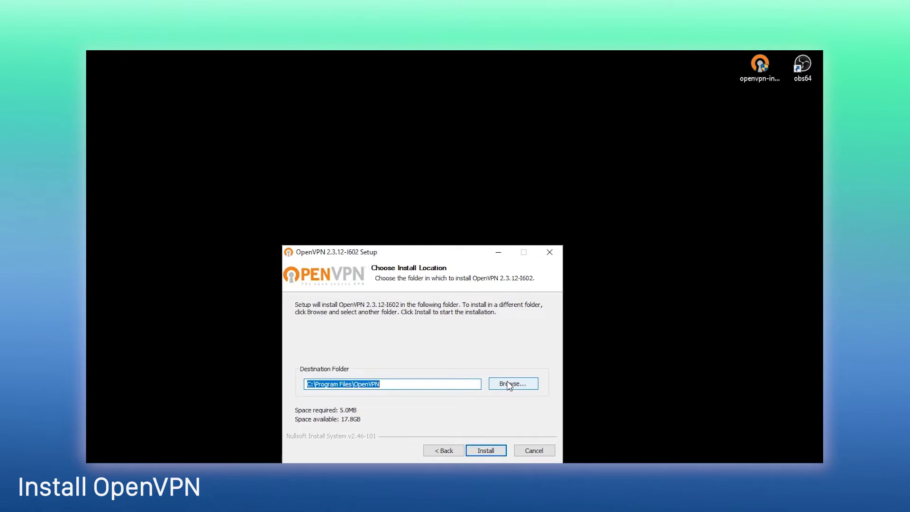
pyautogui.click(510, 384)
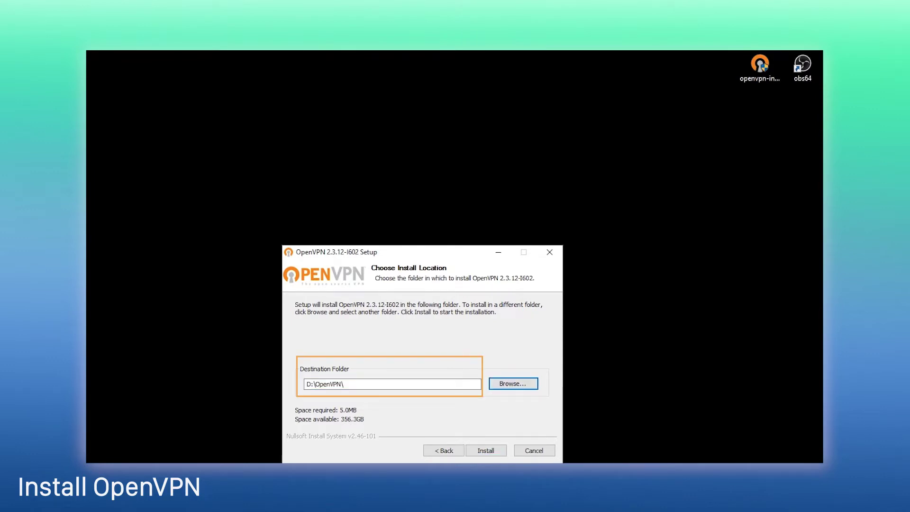
pyautogui.click(491, 449)
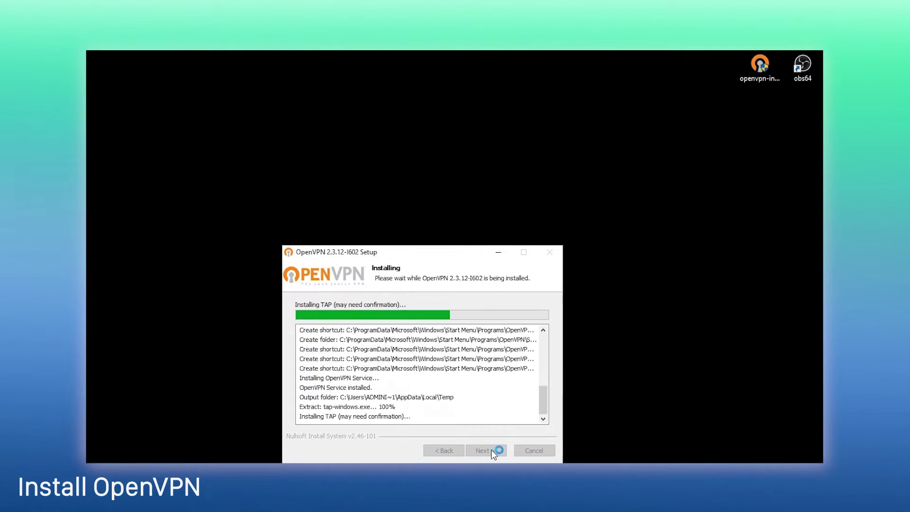
pyautogui.click(502, 451)
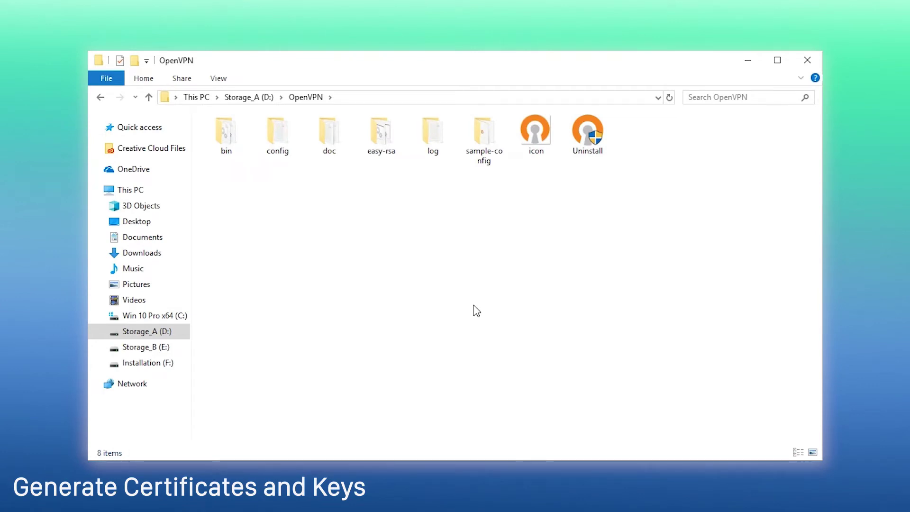
# Step: Open vars.bat.sample from the easy-rsa folder in Notepad
pyautogui.doubleClick(379, 140)
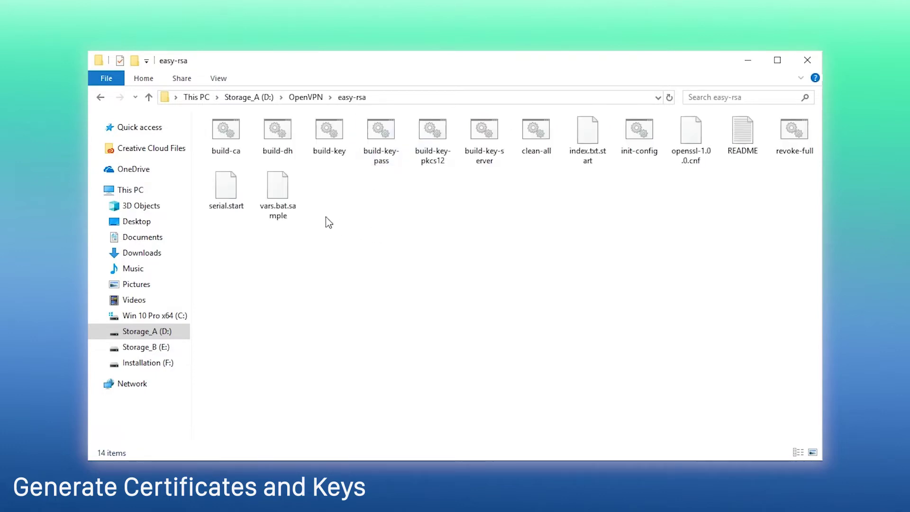
pyautogui.click(277, 198)
pyautogui.rightClick(277, 199)
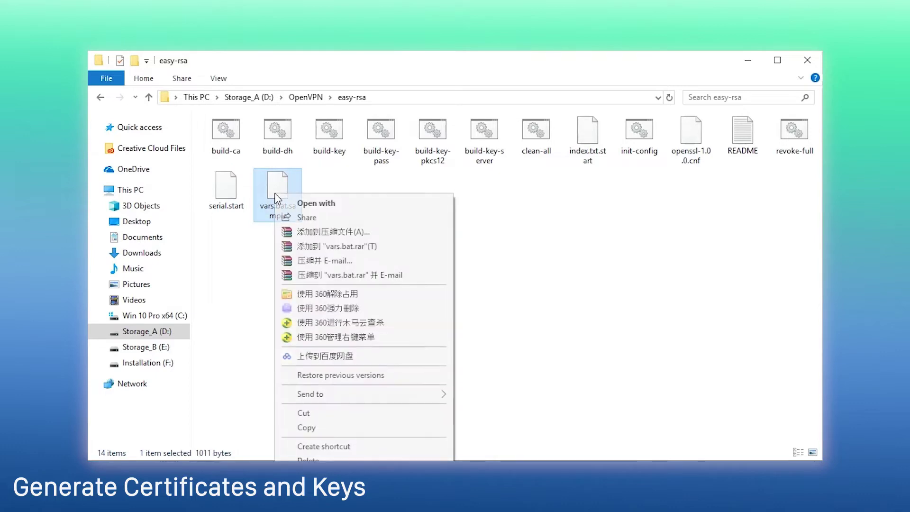
pyautogui.click(313, 201)
pyautogui.click(493, 203)
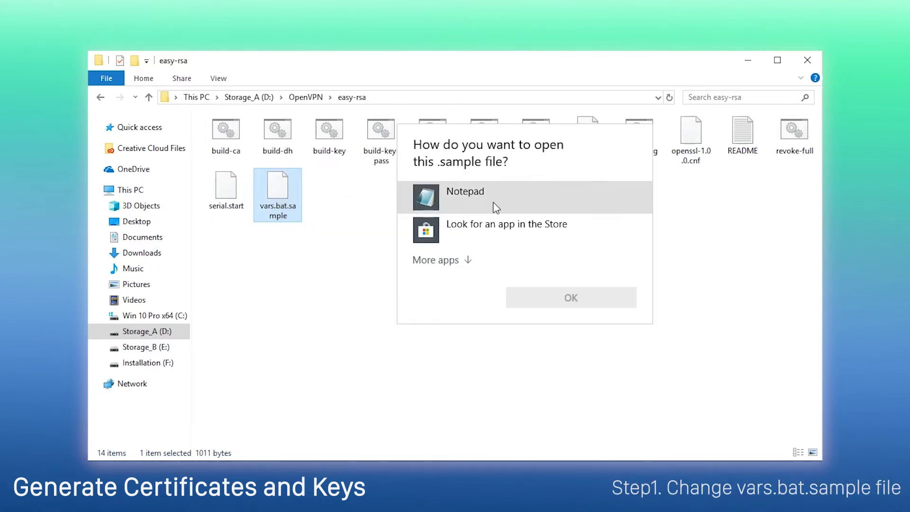
# Step: Point HOME in vars.bat.sample to D:\OpenVPN\easy-rsa
pyautogui.click(571, 297)
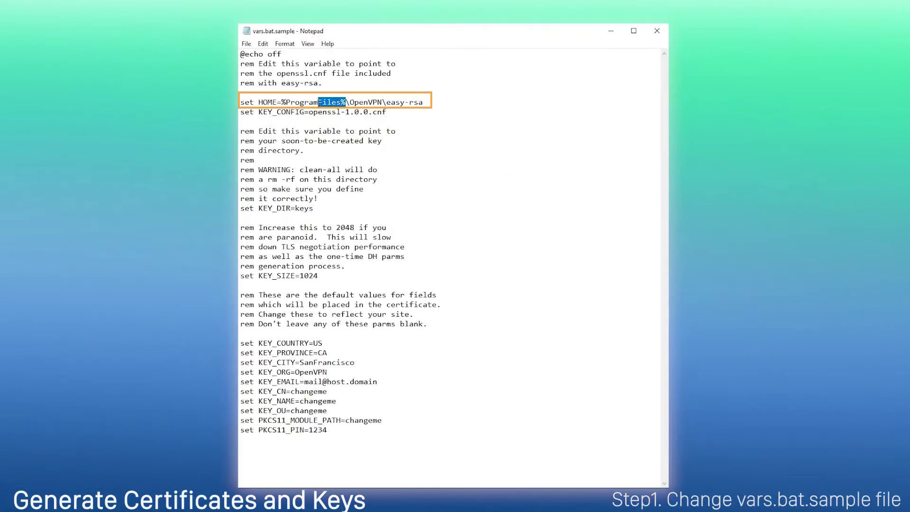
pyautogui.moveTo(319, 102); pyautogui.dragTo(282, 103)
pyautogui.write('D')
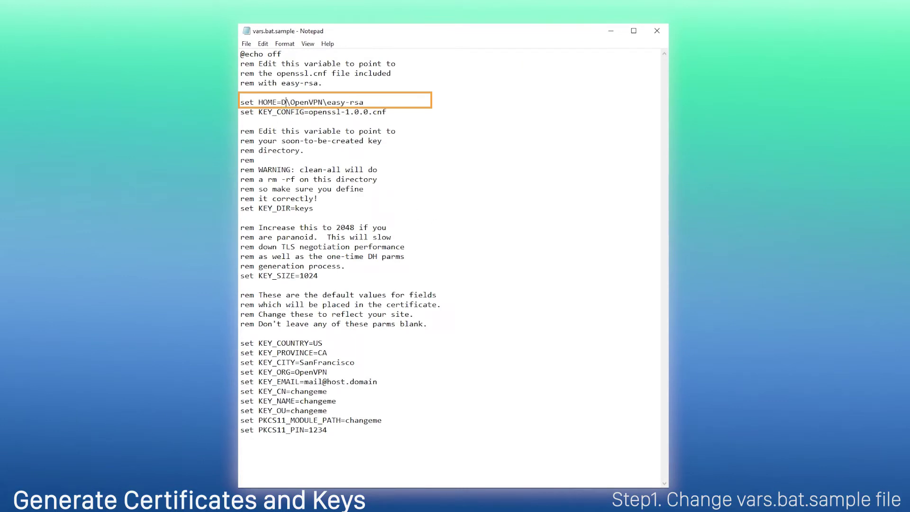
pyautogui.write(':')
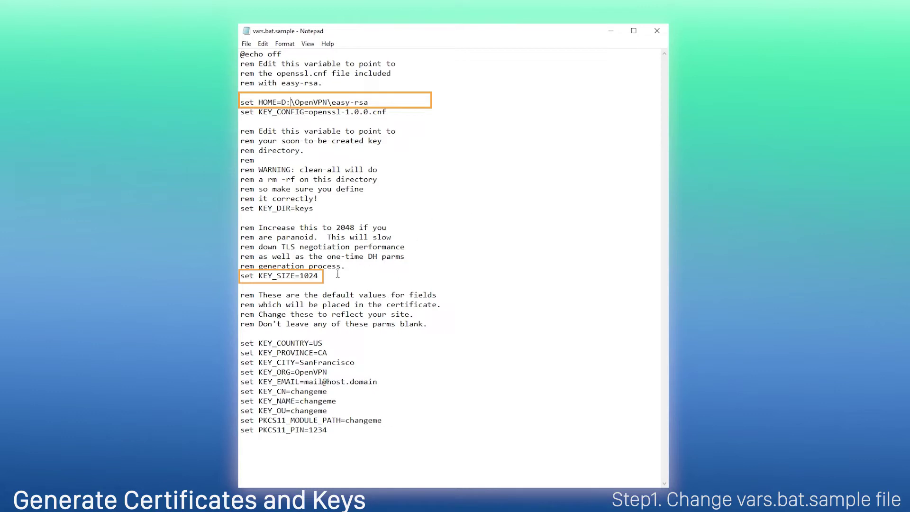
pyautogui.moveTo(318, 277); pyautogui.dragTo(300, 277)
# Step: Set KEY_COUNTRY to CN, KEY_PROVINCE to FJ and KEY_CITY to Xiamen
pyautogui.click(330, 343)
pyautogui.press('BackSpace')
pyautogui.press('BackSpace')
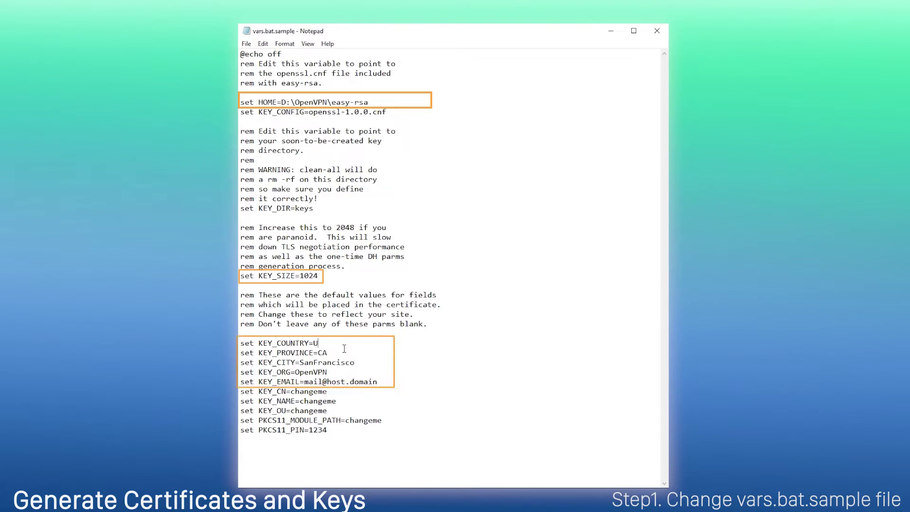
pyautogui.write('CN')
pyautogui.click(337, 355)
pyautogui.press('BackSpace')
pyautogui.press('BackSpace')
pyautogui.write('FJ')
pyautogui.click(361, 363)
pyautogui.press('BackSpace')
pyautogui.press('BackSpace')
pyautogui.press('BackSpace')
pyautogui.press('BackSpace')
pyautogui.press('BackSpace')
pyautogui.press('BackSpace')
pyautogui.press('BackSpace')
pyautogui.press('BackSpace')
pyautogui.press('BackSpace')
pyautogui.press('BackSpace')
pyautogui.press('BackSpace')
pyautogui.press('BackSpace')
pyautogui.write('Xiamen')
# Step: Set KEY_ORG to Yeastar and KEY_EMAIL to the contact e-mail, then save the file
pyautogui.click(353, 372)
pyautogui.press('BackSpace')
pyautogui.press('BackSpace')
pyautogui.press('BackSpace')
pyautogui.press('BackSpace')
pyautogui.press('BackSpace')
pyautogui.press('BackSpace')
pyautogui.press('BackSpace')
pyautogui.write('Yeastar')
pyautogui.click(379, 382)
pyautogui.press('BackSpace')
pyautogui.press('BackSpace')
pyautogui.press('BackSpace')
pyautogui.press('BackSpace')
pyautogui.press('BackSpace')
pyautogui.press('BackSpace')
pyautogui.press('BackSpace')
pyautogui.press('BackSpace')
pyautogui.press('BackSpace')
pyautogui.press('BackSpace')
pyautogui.press('BackSpace')
pyautogui.press('BackSpace')
pyautogui.press('BackSpace')
pyautogui.press('BackSpace')
pyautogui.press('BackSpace')
pyautogui.press('BackSpace')
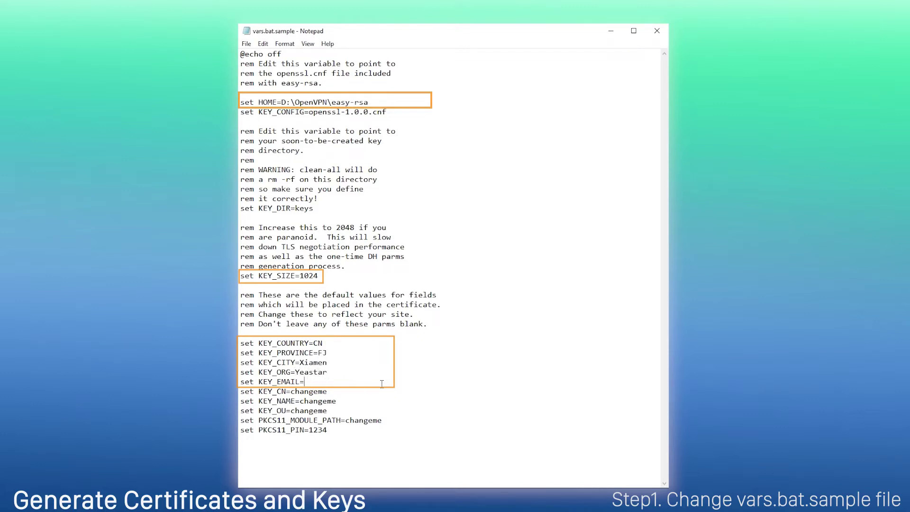
pyautogui.click(661, 37)
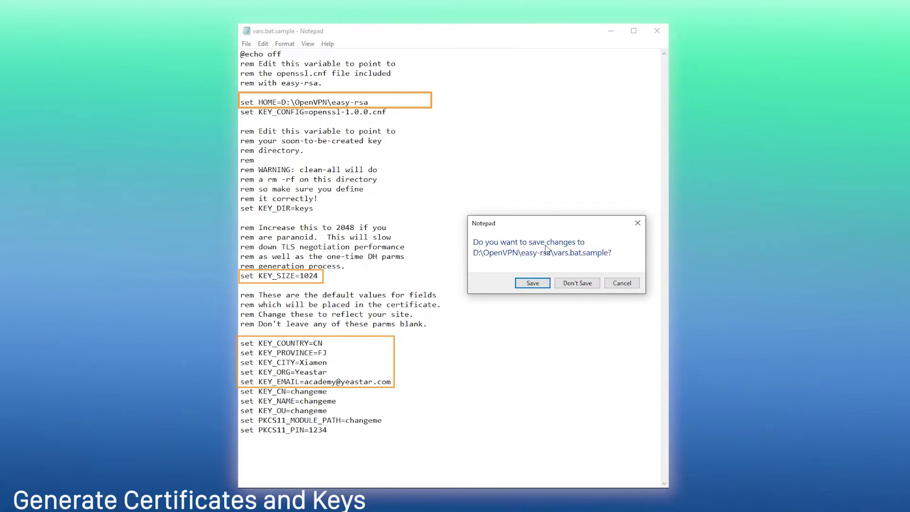
pyautogui.click(531, 286)
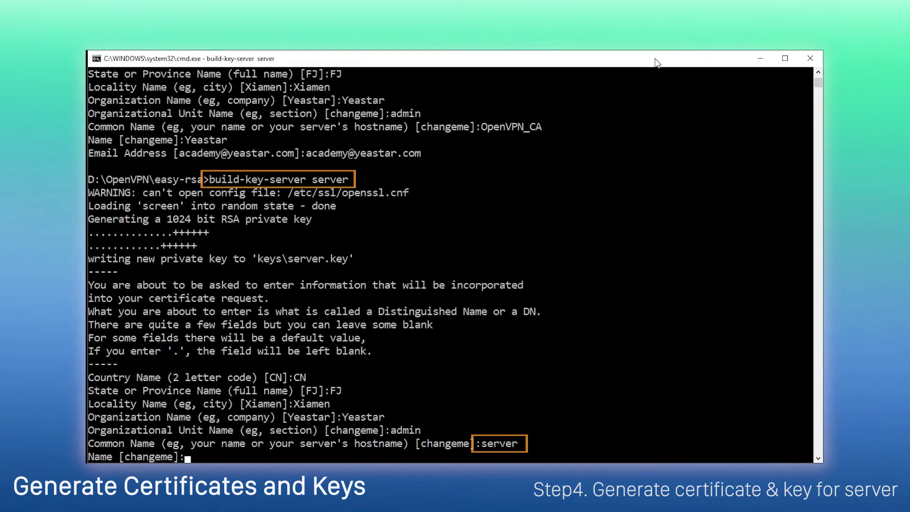
# Step: Answer Y to sign the server certificate and confirm S100 as the client's Common Name
pyautogui.write('Y')
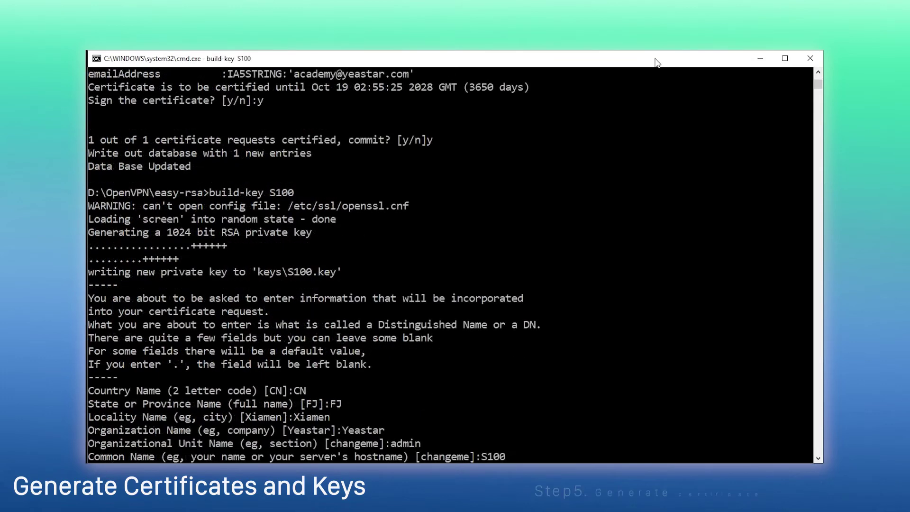
pyautogui.press('Return')
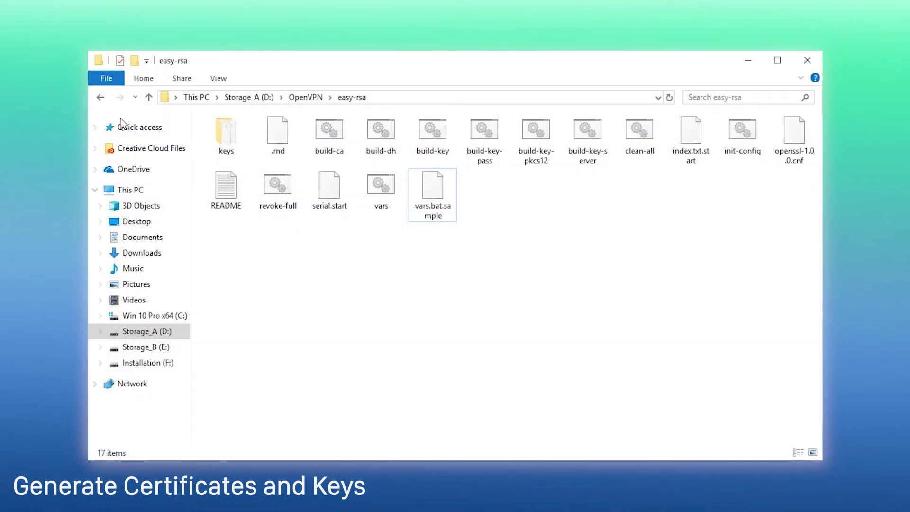
# Step: Open the keys folder of generated files inside easy-rsa
pyautogui.doubleClick(226, 135)
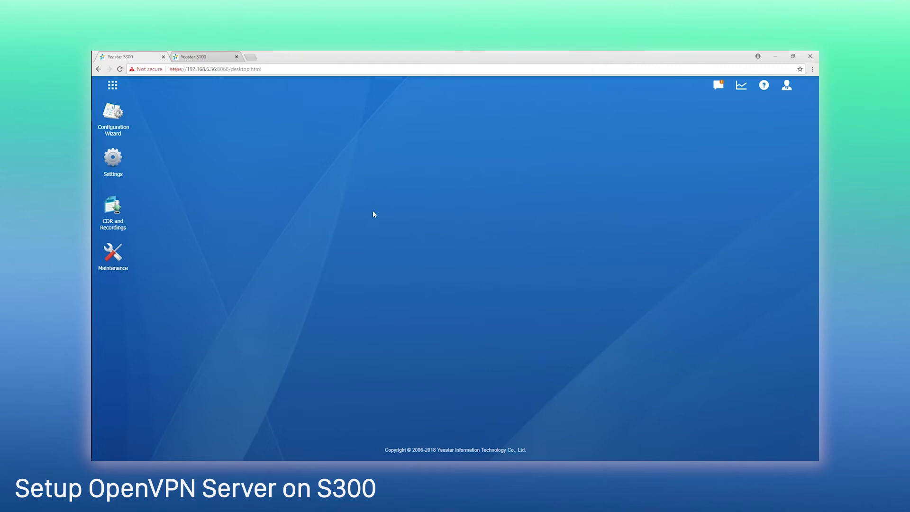
# Step: Install the VPN Server app from the PBX's App Center
pyautogui.click(113, 85)
pyautogui.click(381, 139)
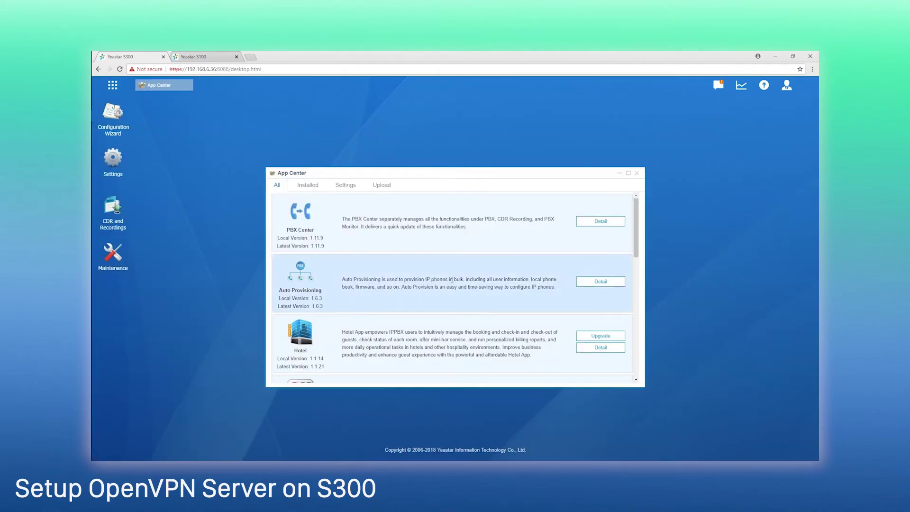
pyautogui.scroll(-3, 451, 275)
pyautogui.click(589, 253)
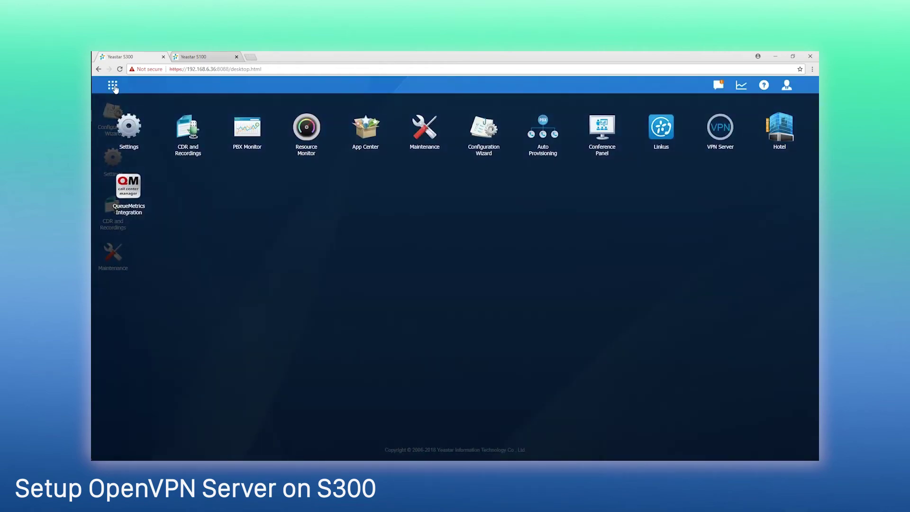
# Step: Enable the VPN server with link compression on, TAP mode, BlowFish, 1024-bit keys and 10 clients
pyautogui.click(723, 131)
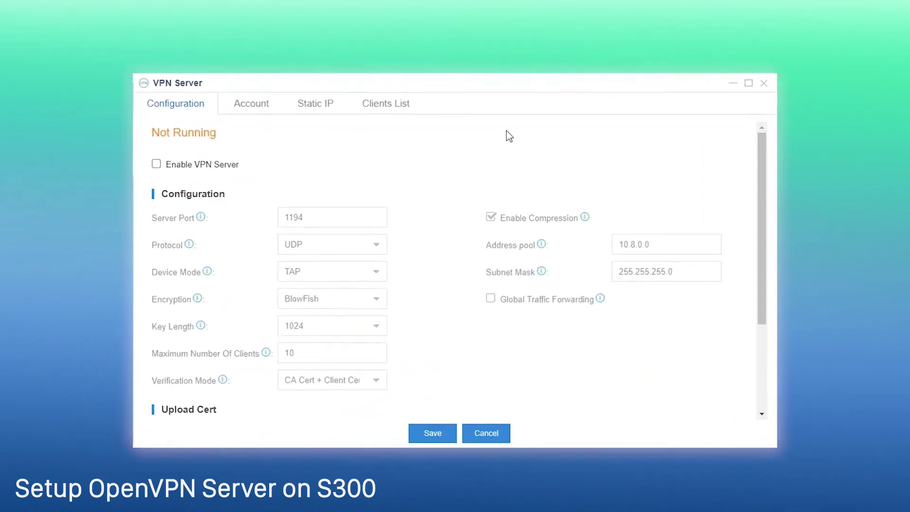
pyautogui.click(130, 152)
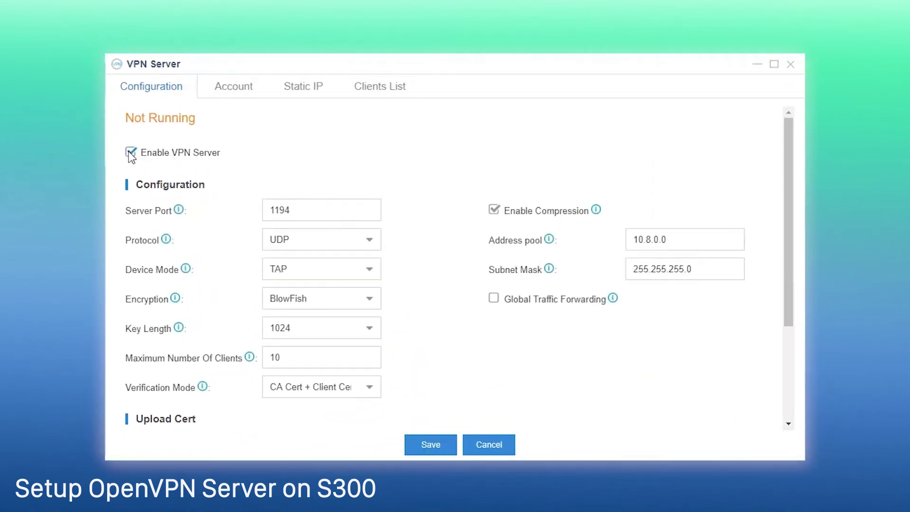
pyautogui.click(494, 210)
pyautogui.click(494, 210)
pyautogui.moveTo(597, 212)
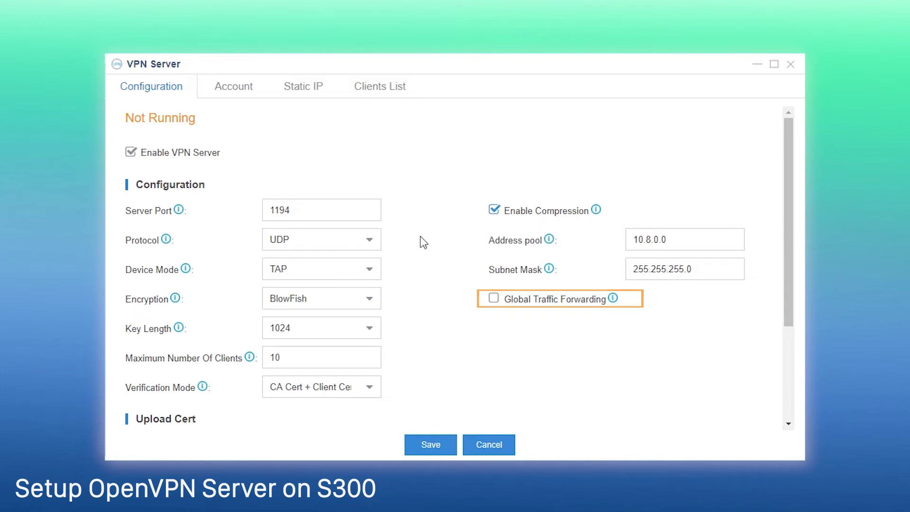
pyautogui.scroll(-3, 424, 244)
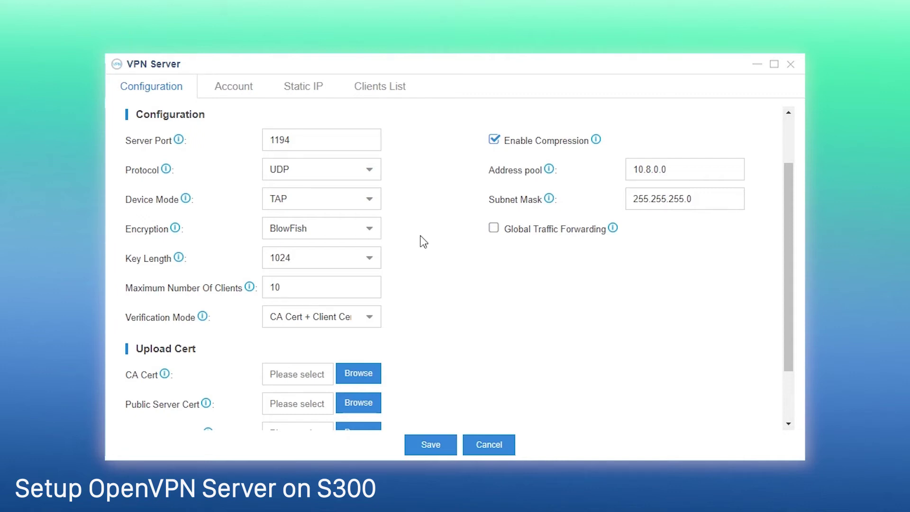
pyautogui.scroll(-3, 423, 242)
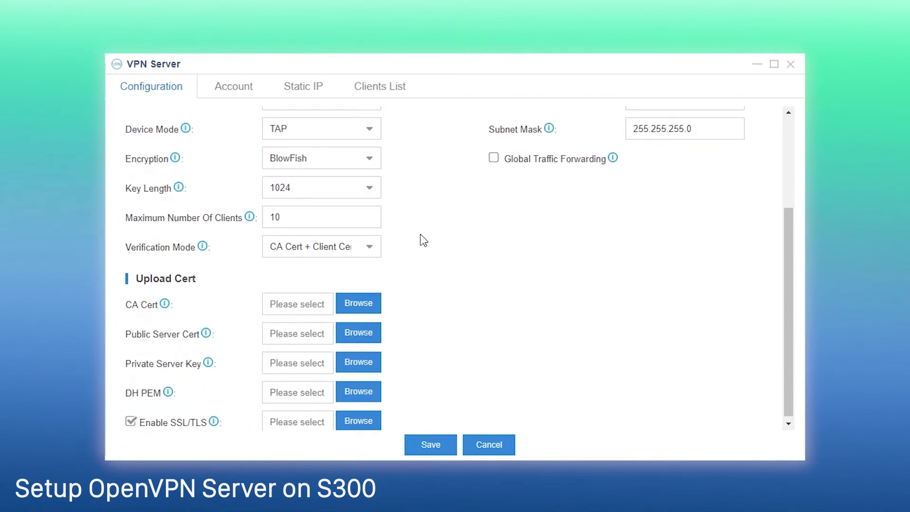
pyautogui.click(373, 194)
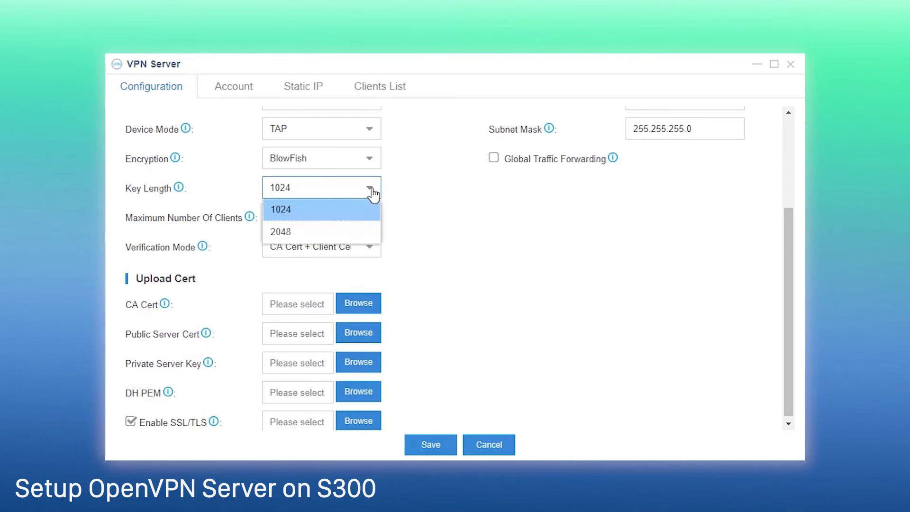
pyautogui.click(295, 219)
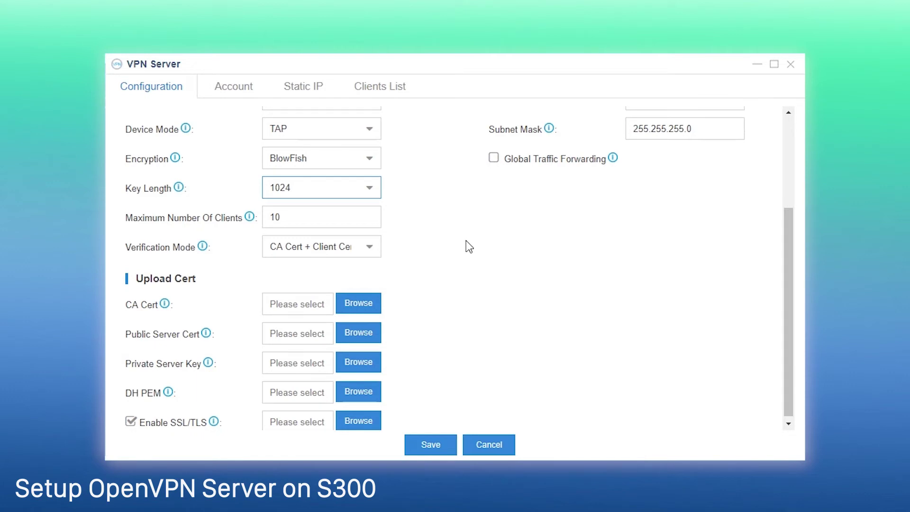
pyautogui.click(369, 247)
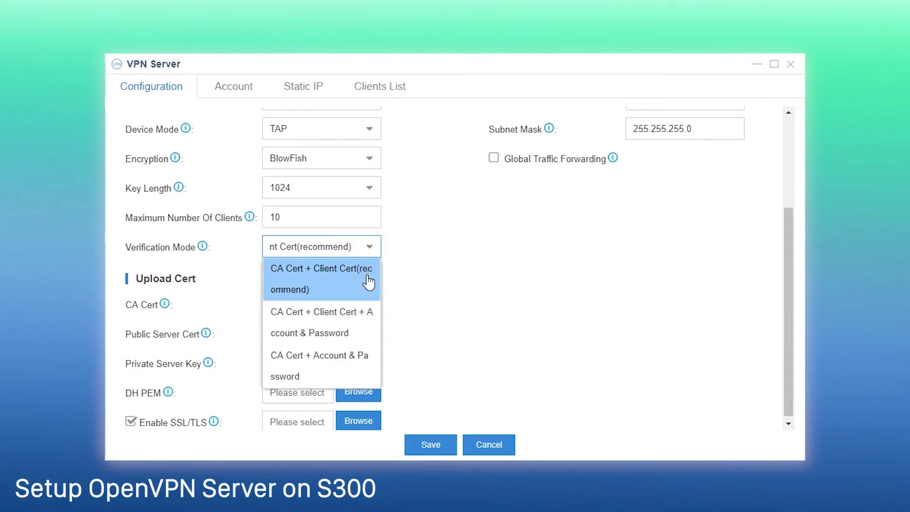
# Step: Keep CA Cert + Client Cert verification and upload ca.crt and server.crt
pyautogui.click(369, 282)
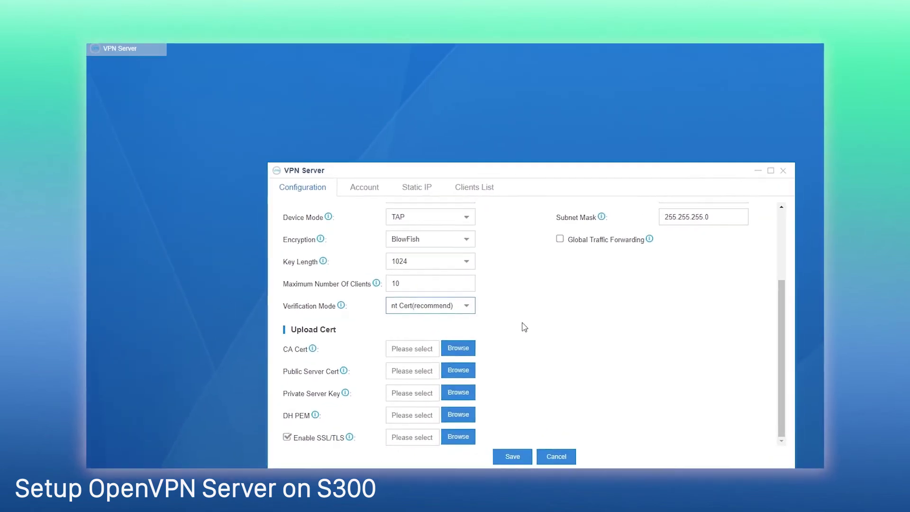
pyautogui.click(457, 351)
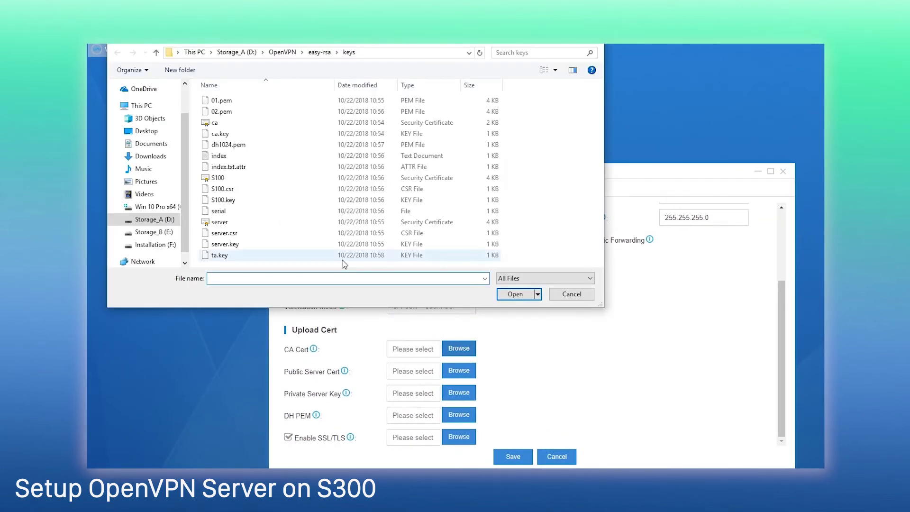
pyautogui.click(277, 126)
pyautogui.click(514, 295)
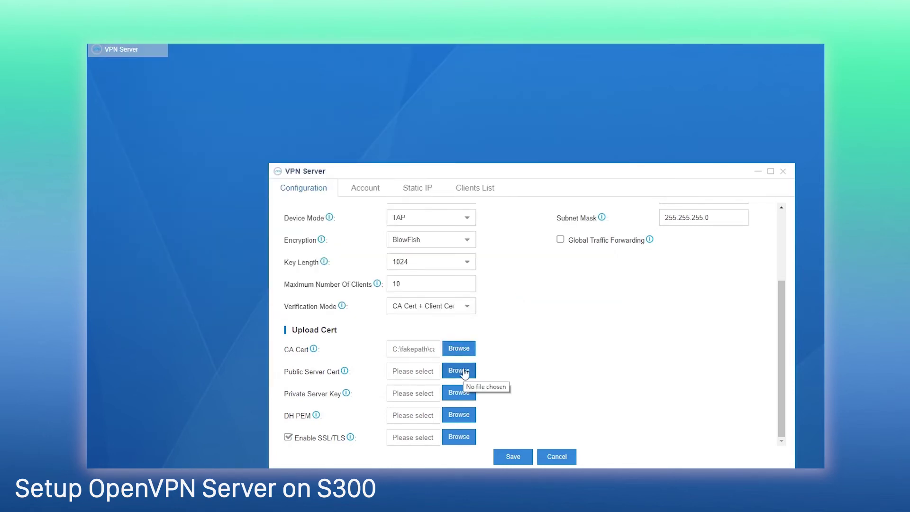
pyautogui.click(464, 372)
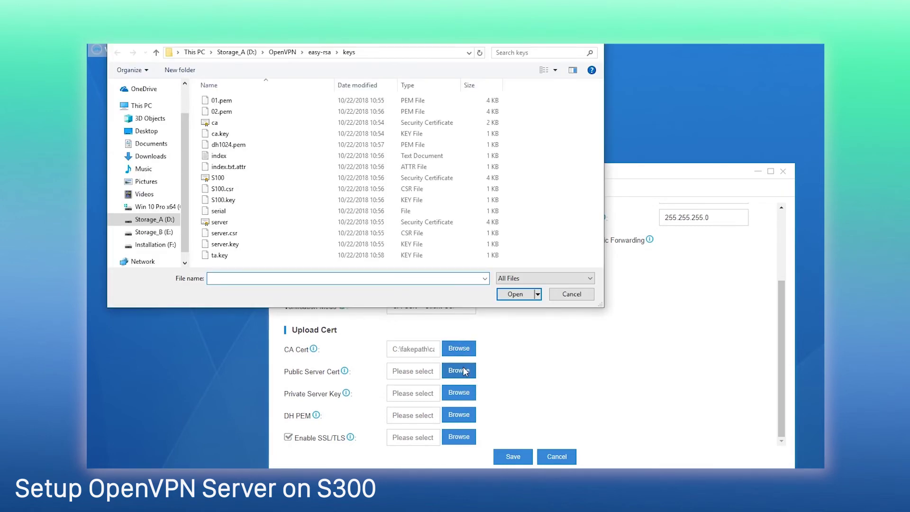
pyautogui.click(222, 224)
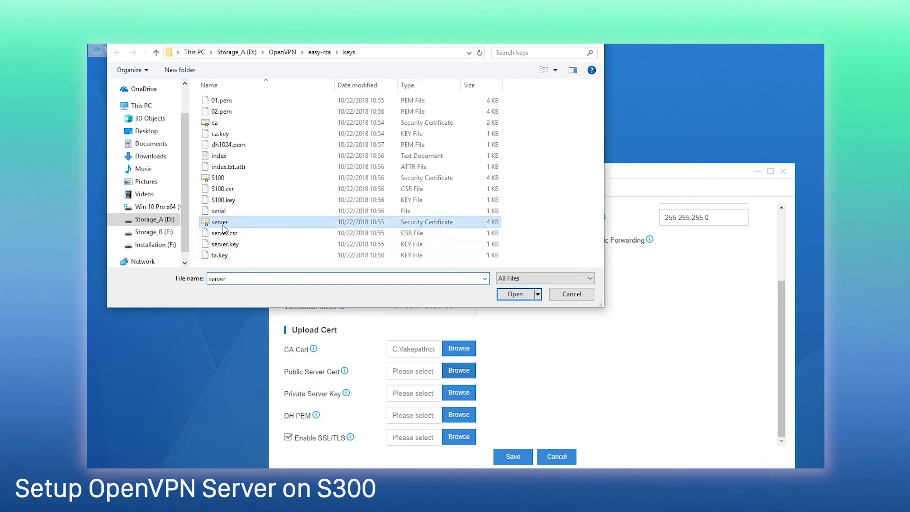
pyautogui.click(511, 294)
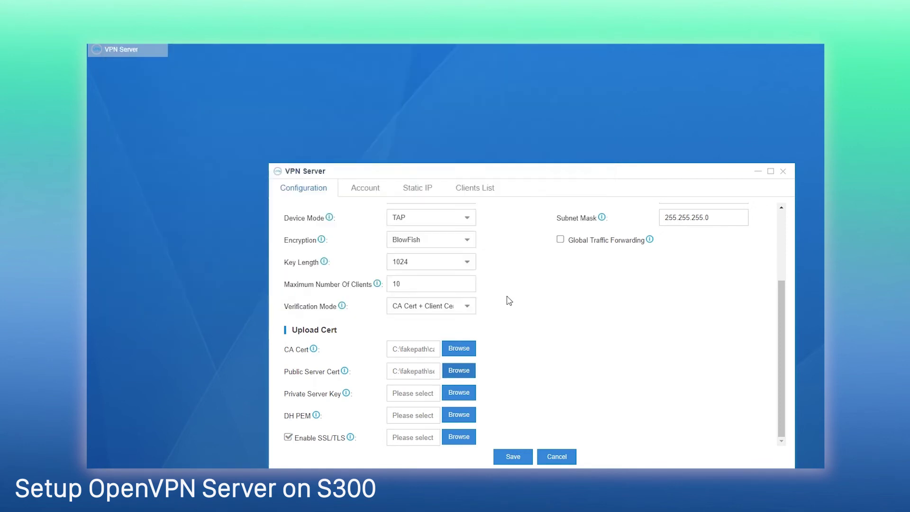
# Step: Upload server.key and dh1024.pem, then save the VPN server configuration
pyautogui.click(465, 393)
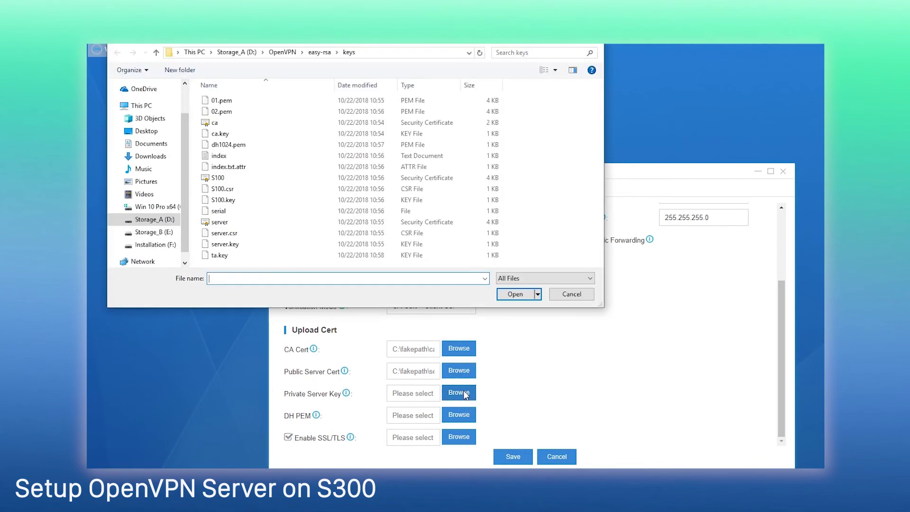
pyautogui.click(225, 244)
pyautogui.click(520, 295)
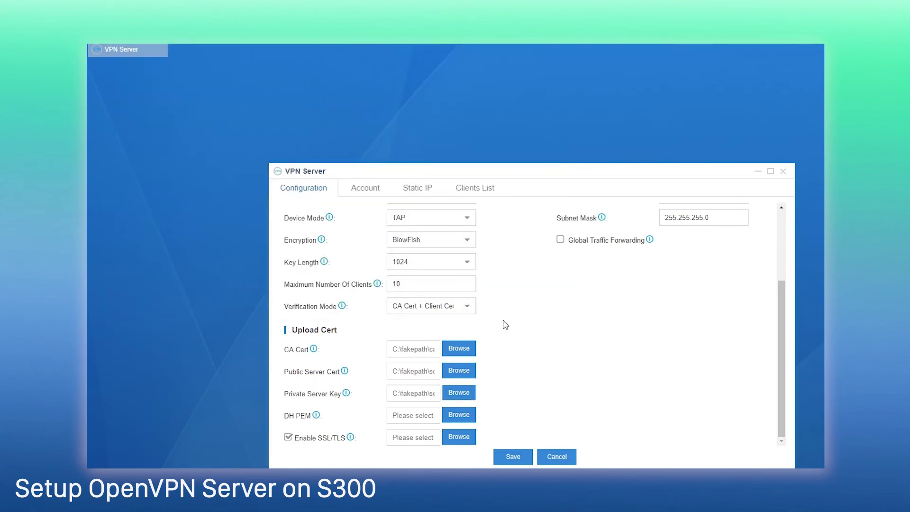
pyautogui.click(460, 415)
pyautogui.click(275, 145)
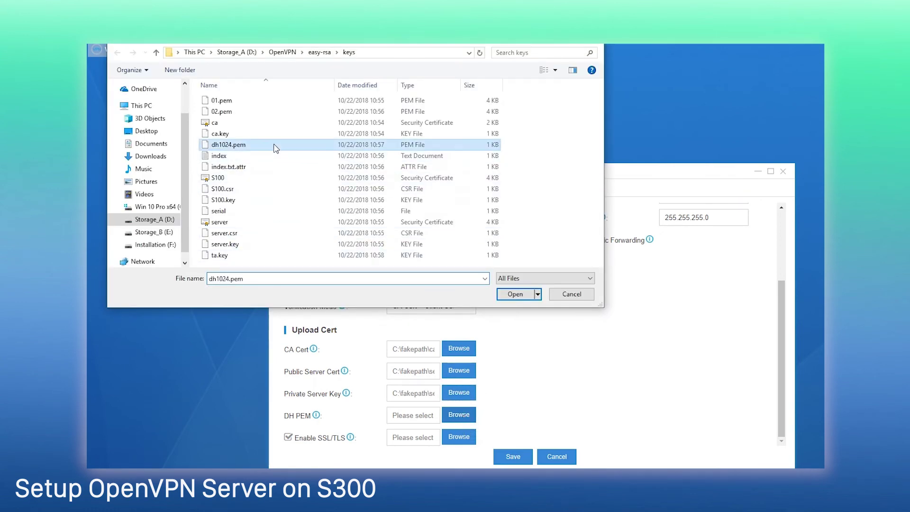
pyautogui.click(521, 294)
pyautogui.click(512, 457)
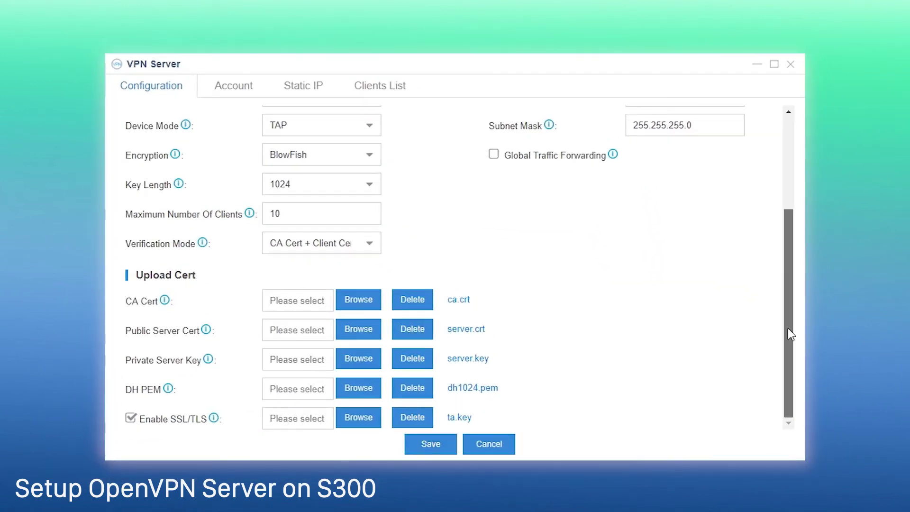
pyautogui.moveTo(788, 328); pyautogui.dragTo(782, 200)
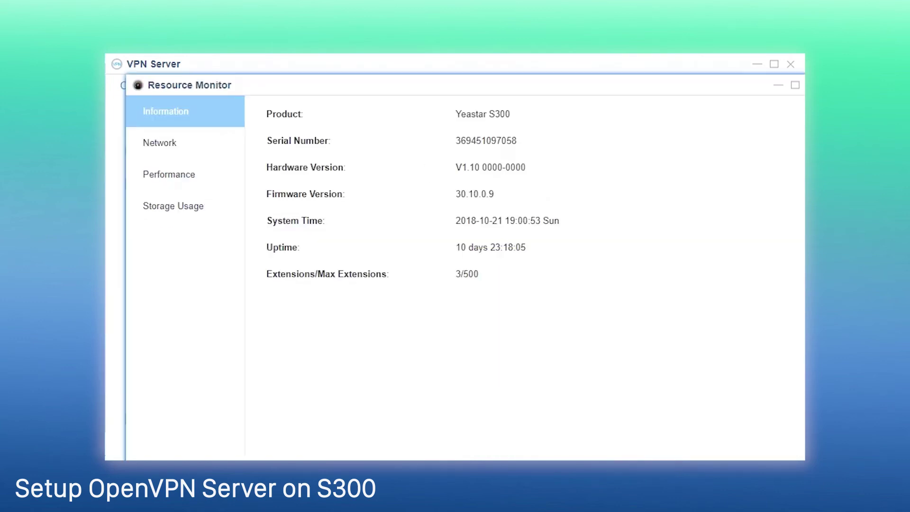
# Step: Confirm on the Network status page that the VPN Server is Running at 10.8.0.1
pyautogui.click(161, 145)
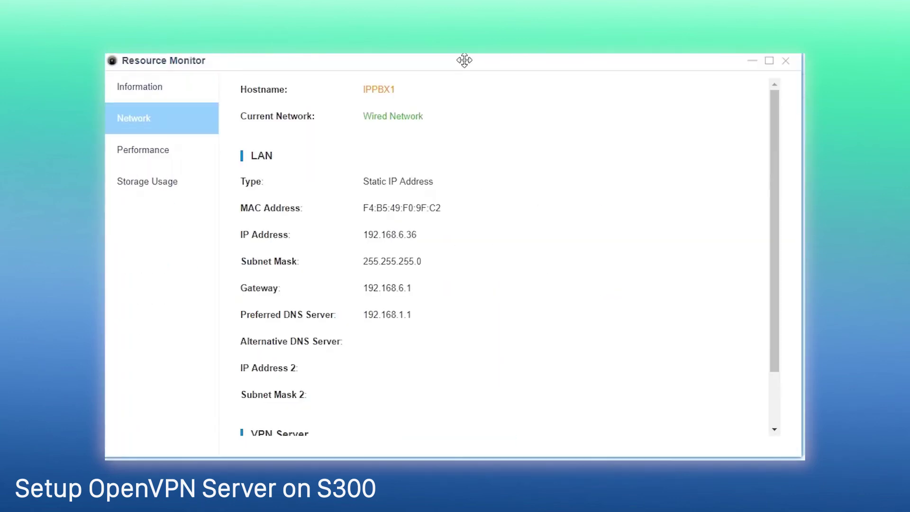
pyautogui.scroll(-2, 669, 226)
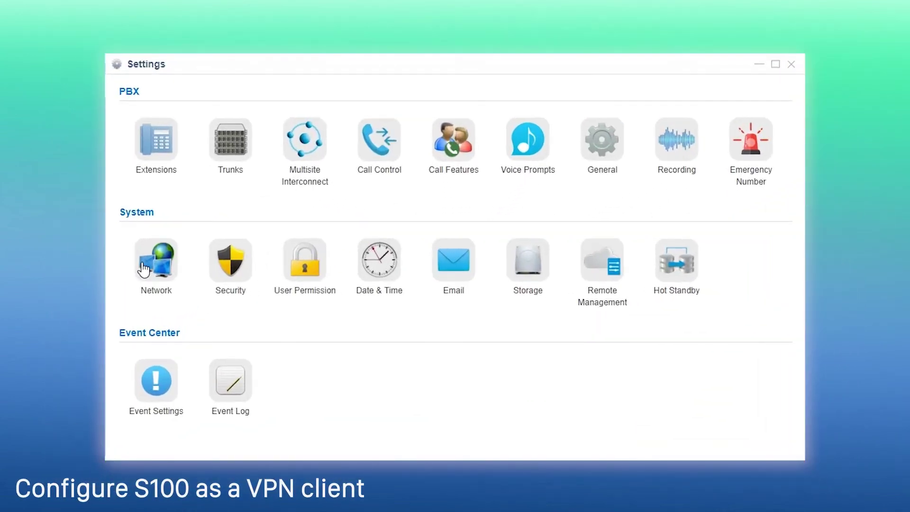
# Step: Enable the OpenVPN client with Manual Configuration to server 110.56.86.60, port 5078
pyautogui.click(293, 280)
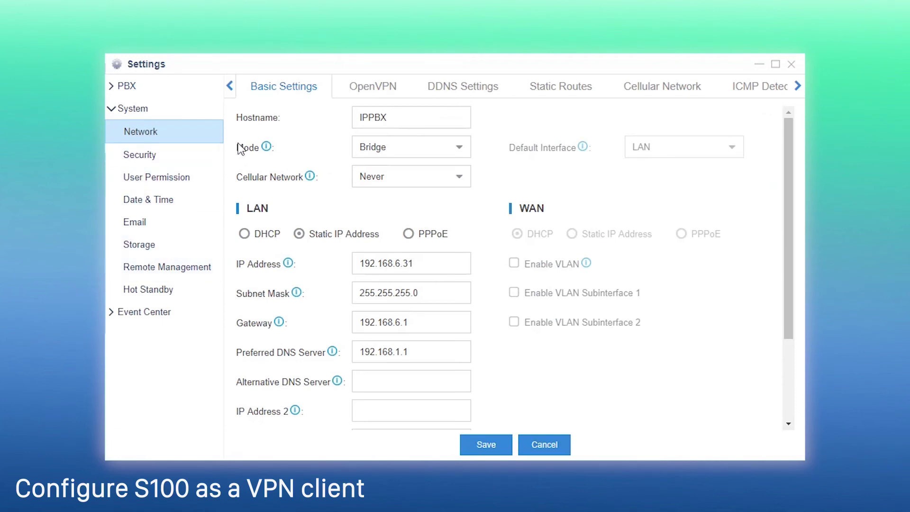
pyautogui.click(368, 90)
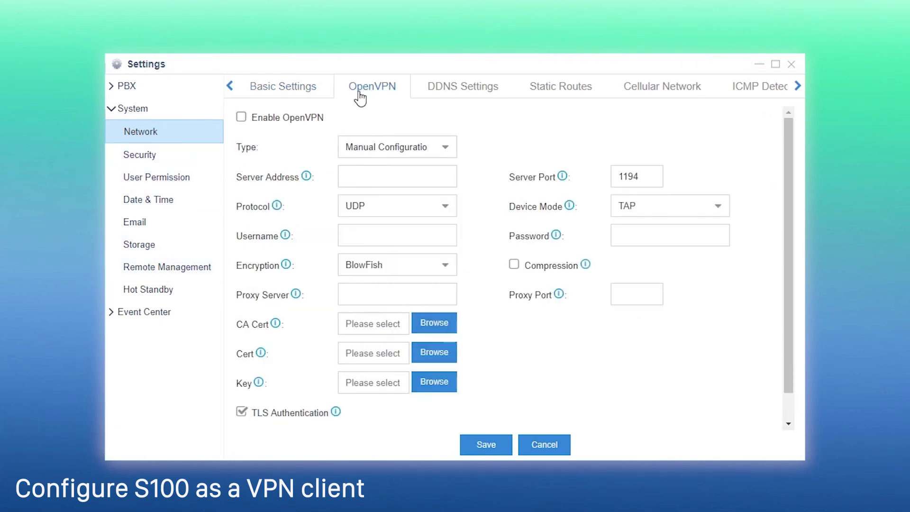
pyautogui.click(242, 117)
pyautogui.click(448, 150)
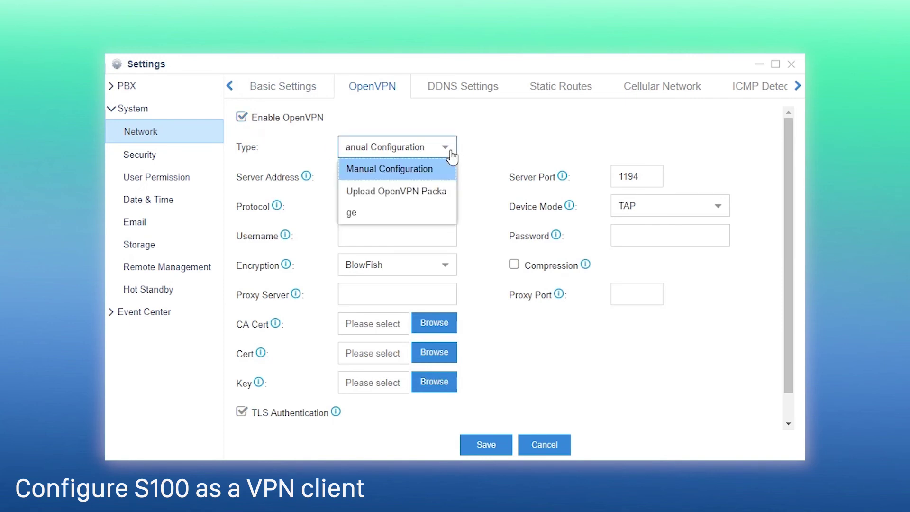
pyautogui.click(444, 178)
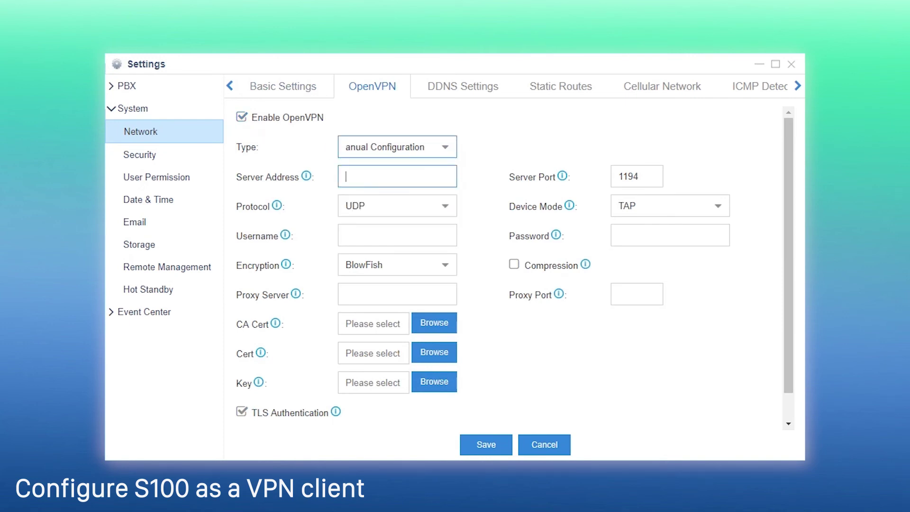
pyautogui.write('110.56.86.60')
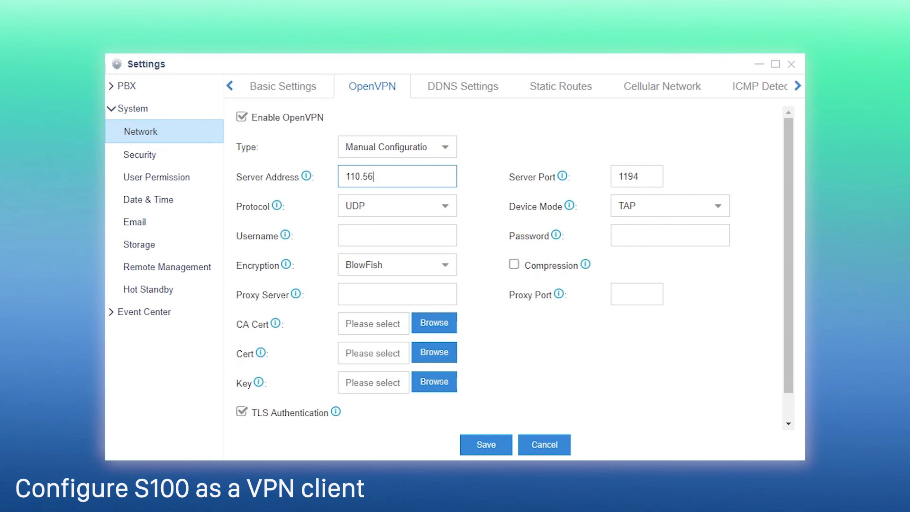
pyautogui.press('Tab')
pyautogui.write('5078')
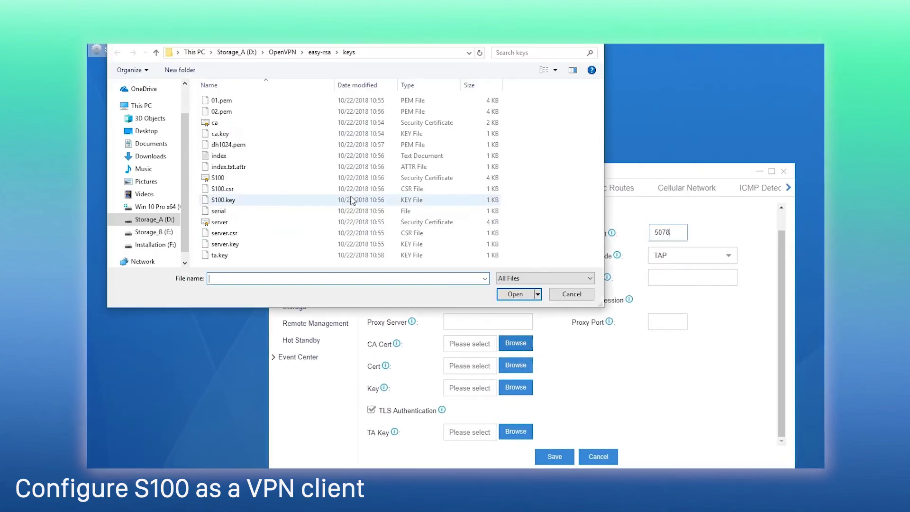
# Step: Load the ca and S100 certificate files and save the OpenVPN client settings
pyautogui.click(233, 124)
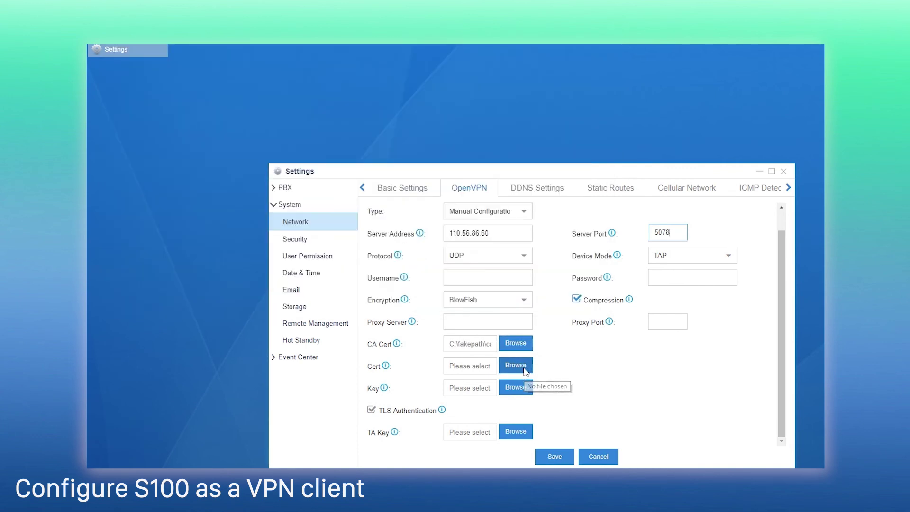
pyautogui.click(524, 369)
pyautogui.click(219, 177)
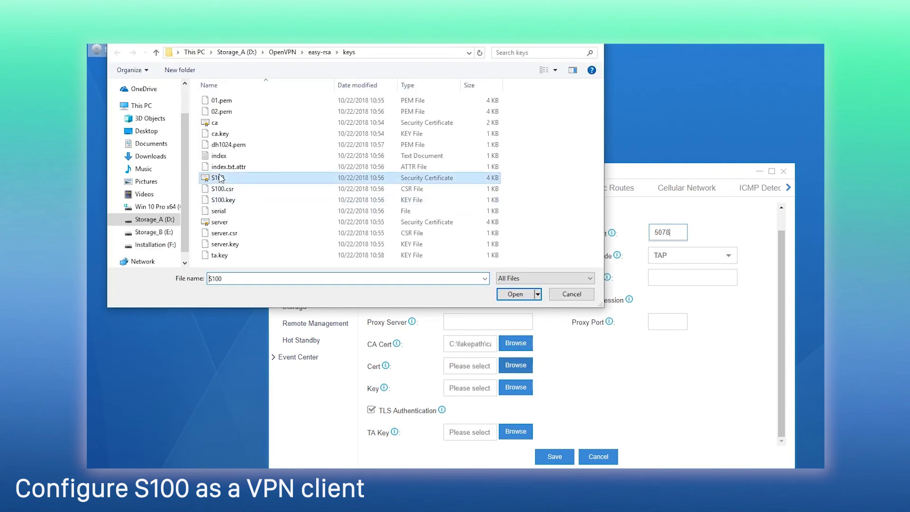
pyautogui.click(516, 295)
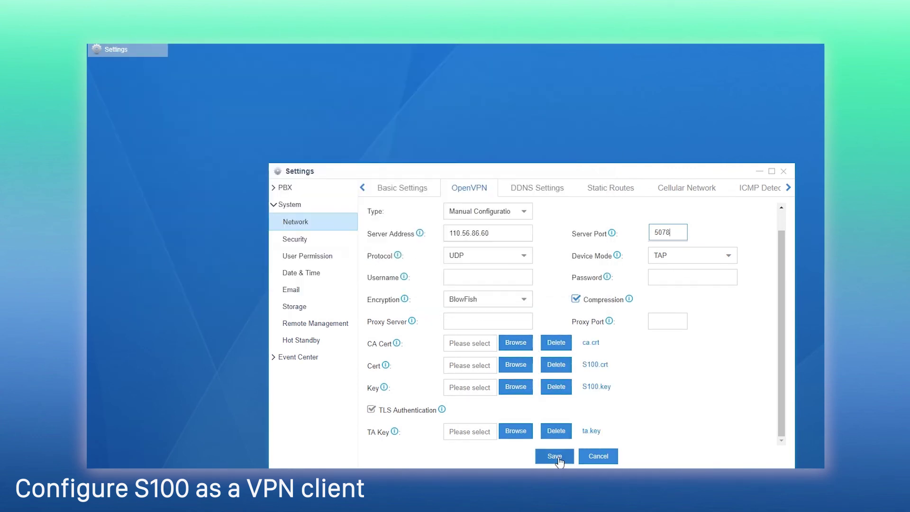
pyautogui.click(554, 456)
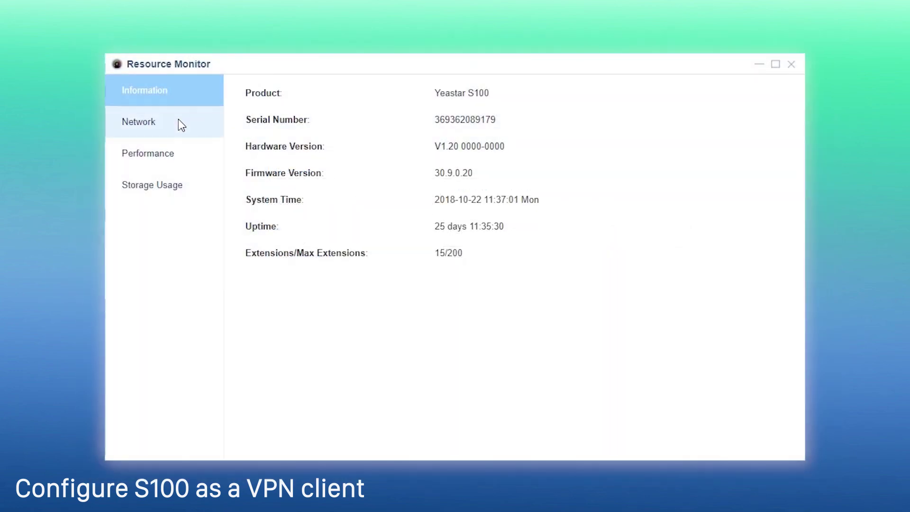
# Step: Show Resource Monitor network status and confirm the VPN Client is Running at 10.8.0.3/255.255.255.0
pyautogui.click(179, 121)
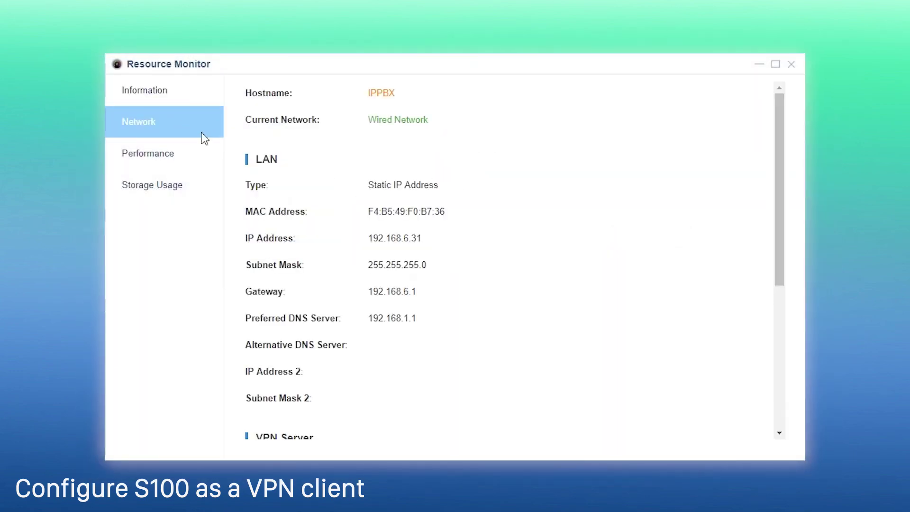
pyautogui.scroll(-5, 719, 271)
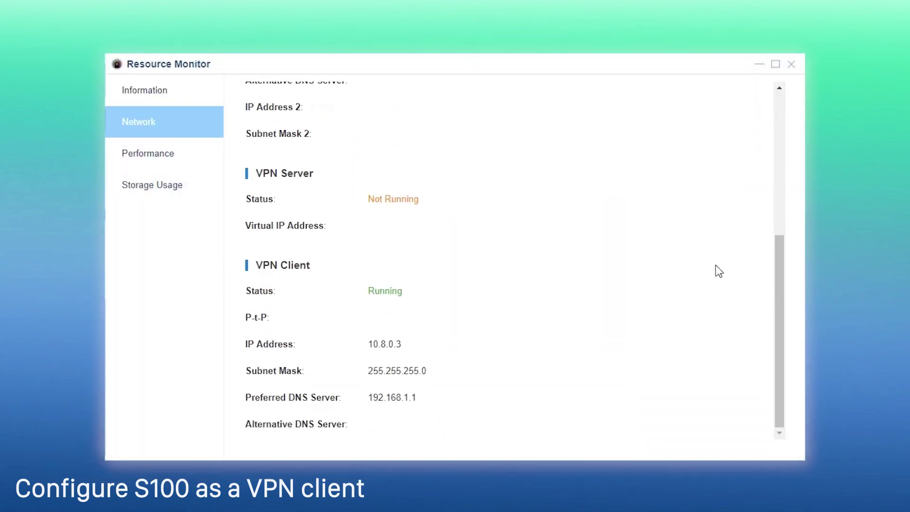